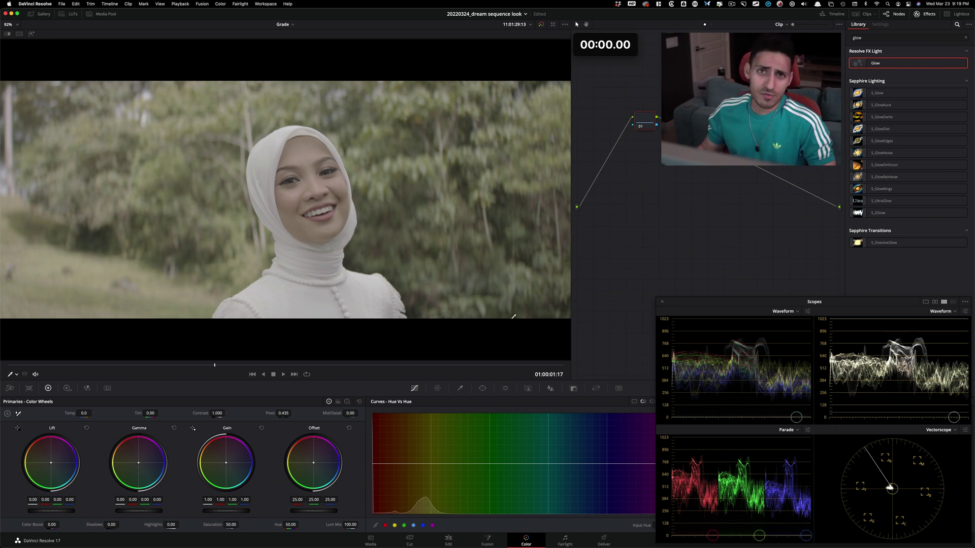
- Start the stopwatch, move node 01 onto the main input line, and chain serial nodes 02 and 03 after it
mouse_move(604, 48)
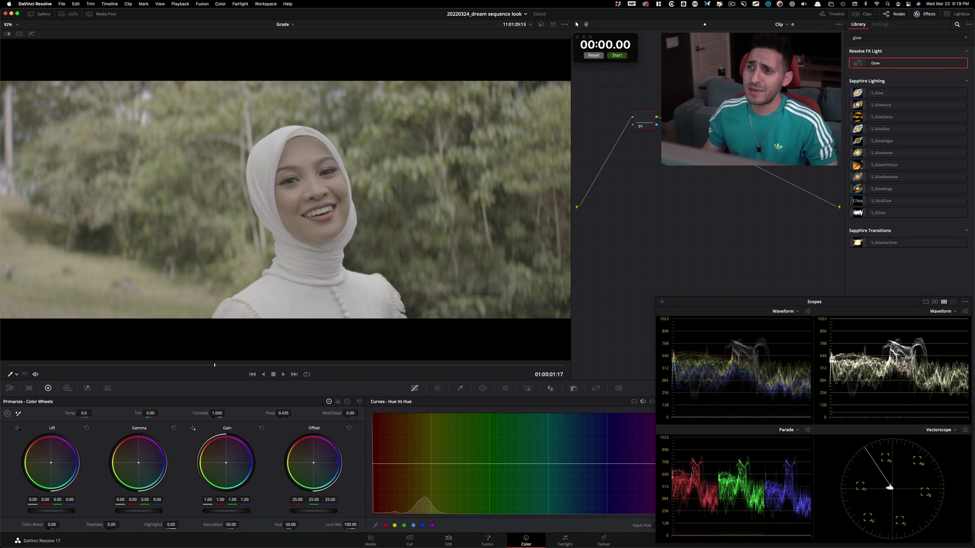
left_click(616, 55)
left_click(644, 120)
left_click_drag(644, 120, 610, 205)
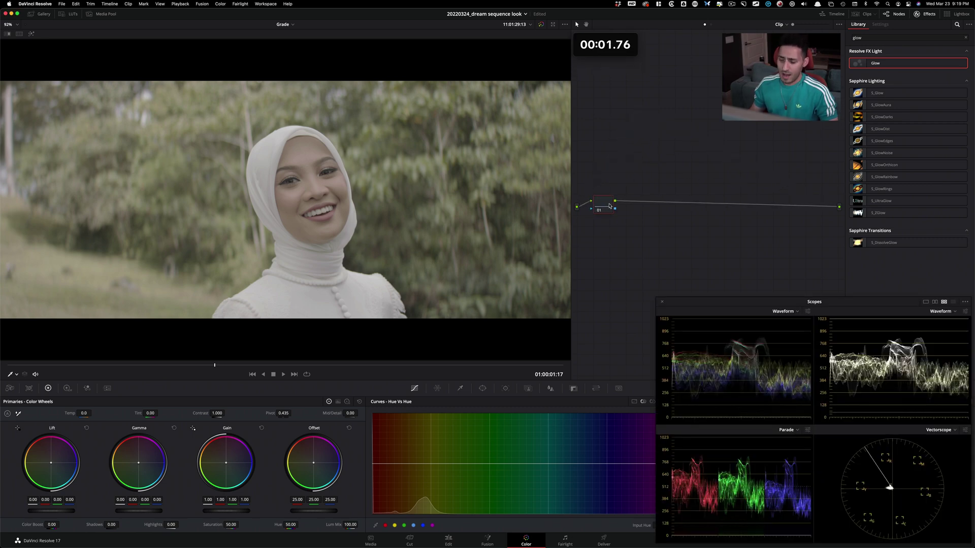
key("alt+s")
key("alt+s")
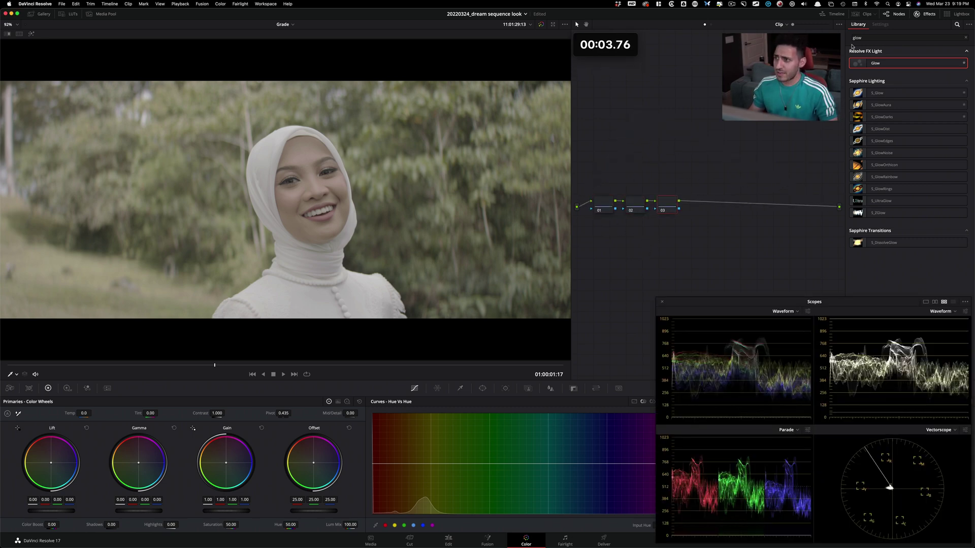
- Apply Color Space Transform to node 03: Blackmagic Wide Gamut Gen 4/Pocket 4K Film Gen 4 to Rec.709/Gamma 2.4
left_click(966, 38)
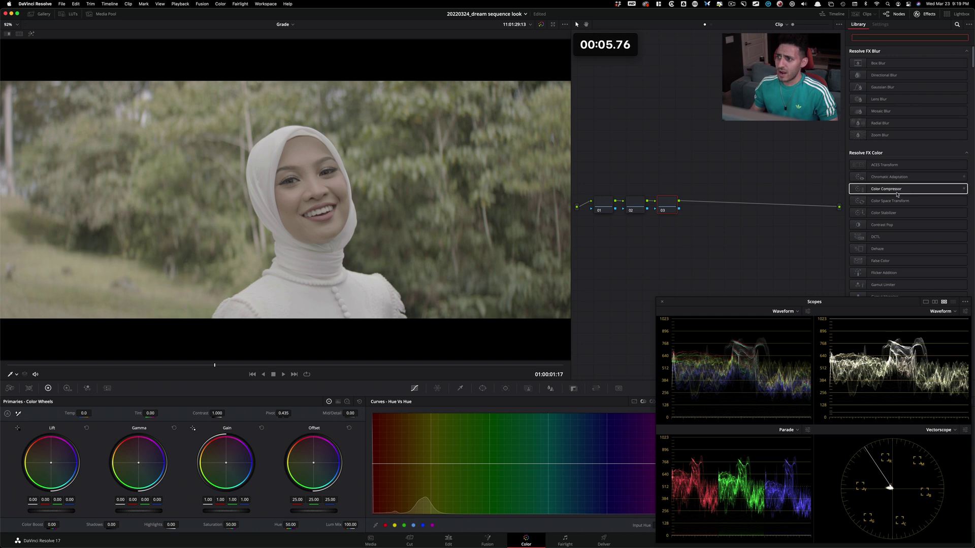
left_click_drag(893, 201, 664, 209)
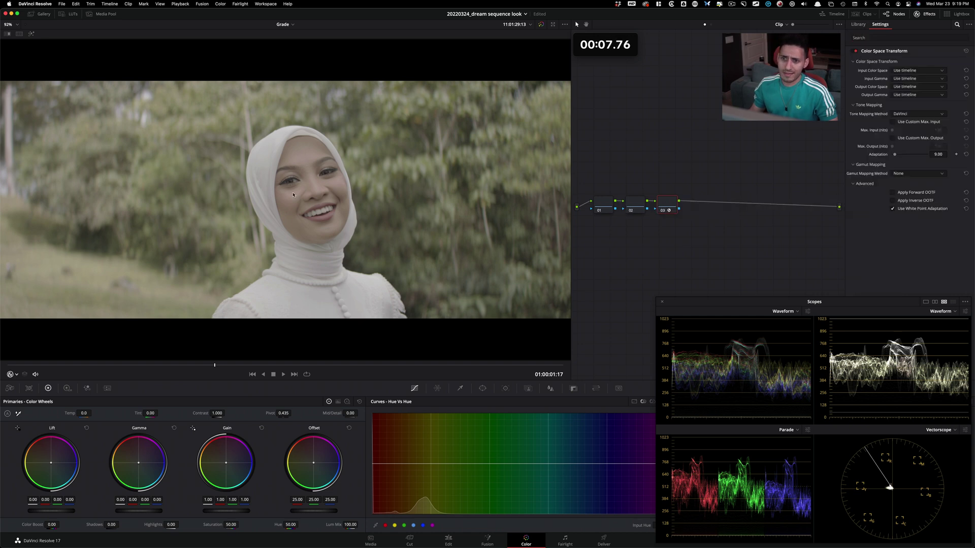
left_click(922, 71)
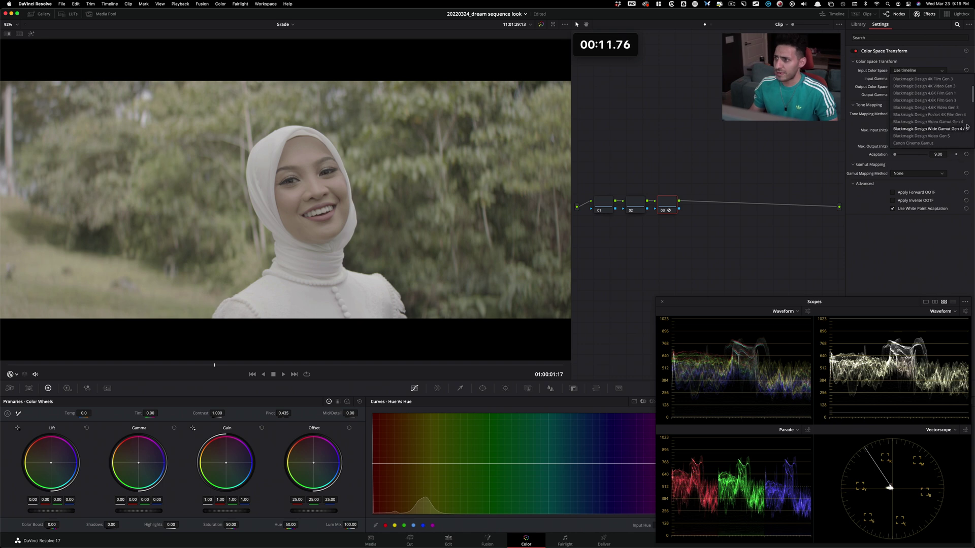
left_click(928, 136)
left_click(924, 79)
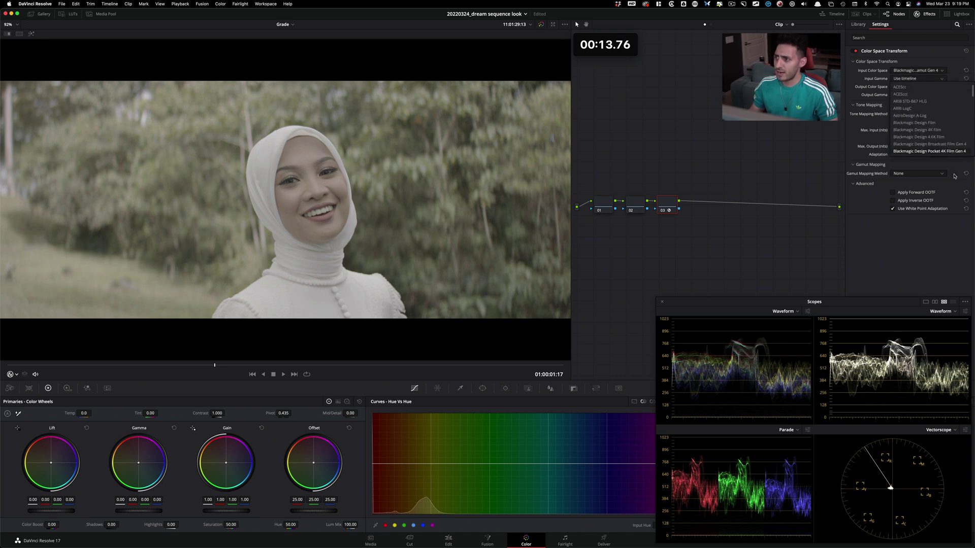
left_click(945, 123)
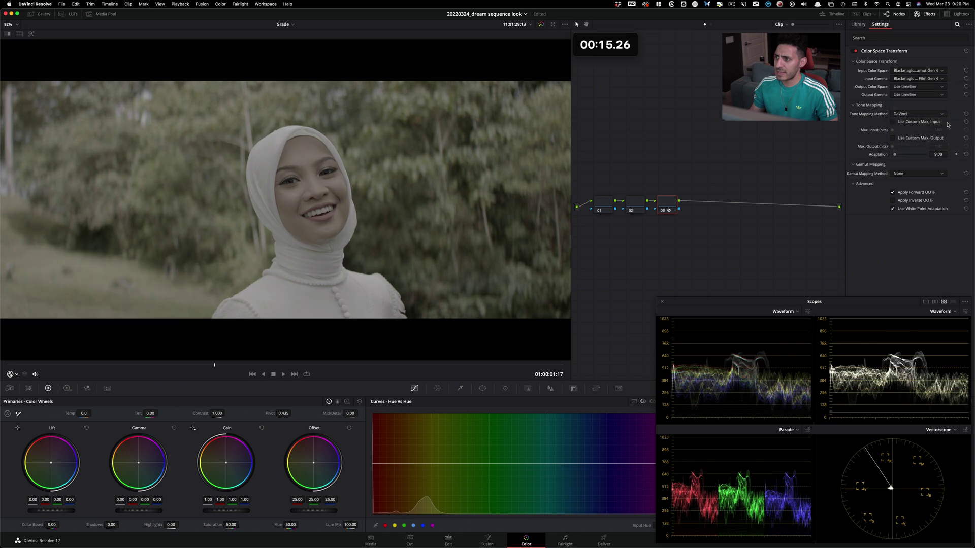
left_click(927, 87)
left_click(918, 163)
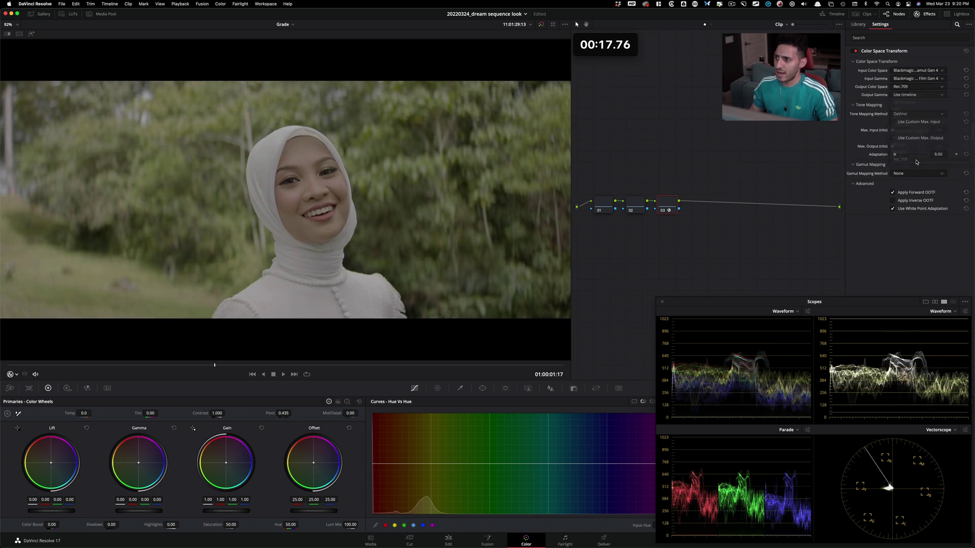
left_click(916, 94)
left_click(908, 157)
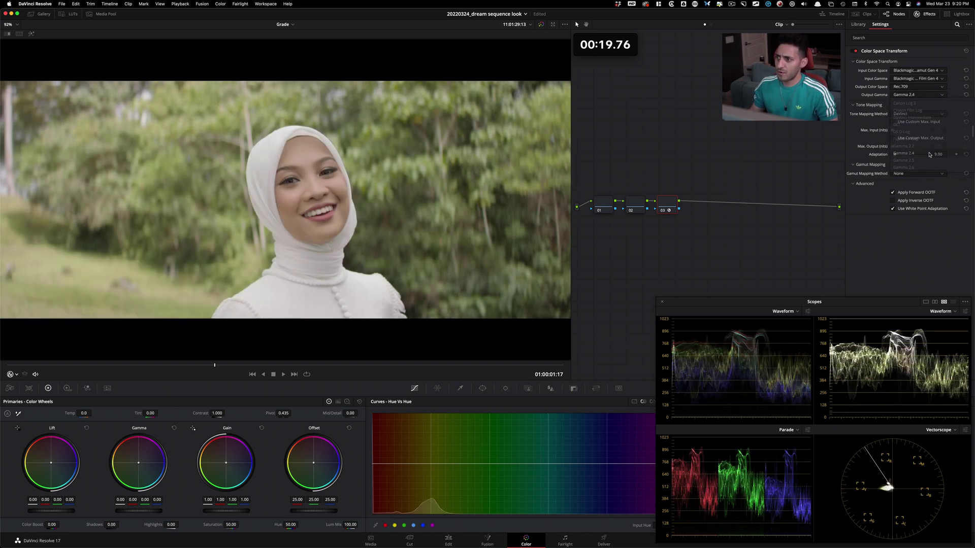
key("ctrl+d")
key("ctrl+d")
key("ctrl+d")
key("ctrl+d")
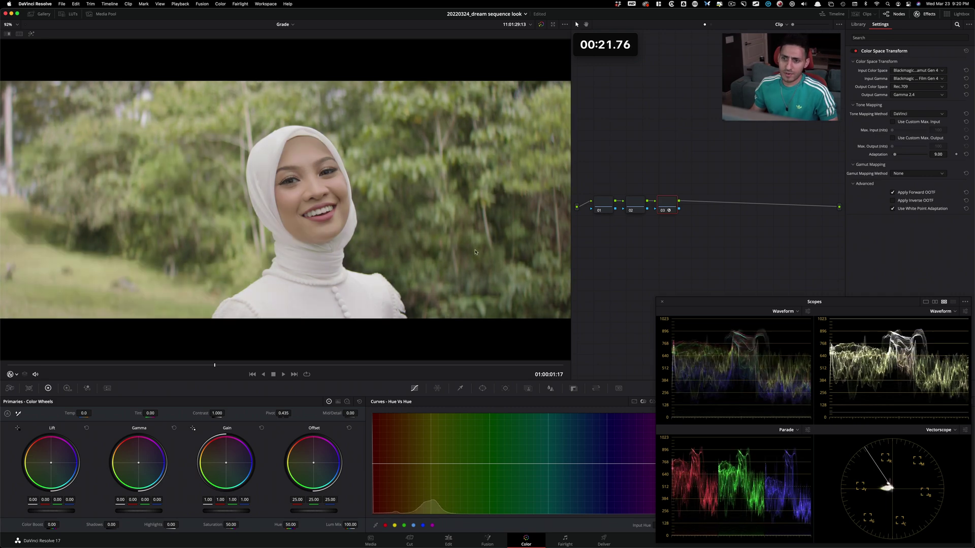
- Search 'glow' and apply the Glow effect to node 02 with Softlight composite type
left_click(633, 204)
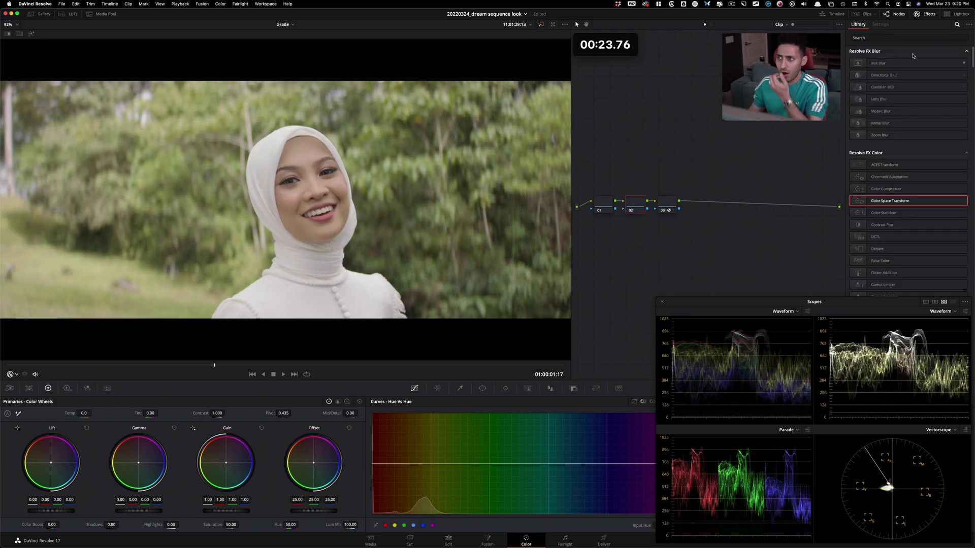
left_click(896, 38)
type("glow")
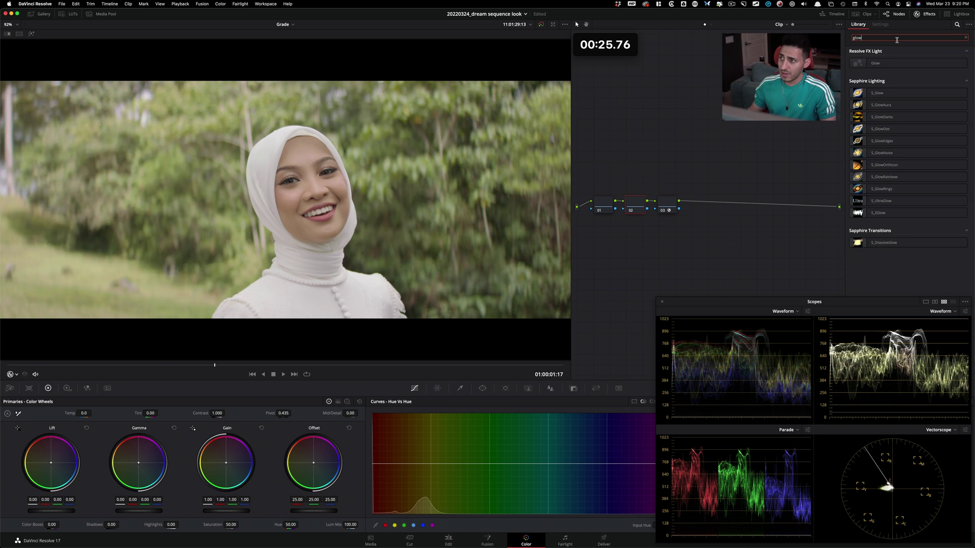
left_click_drag(875, 63, 635, 206)
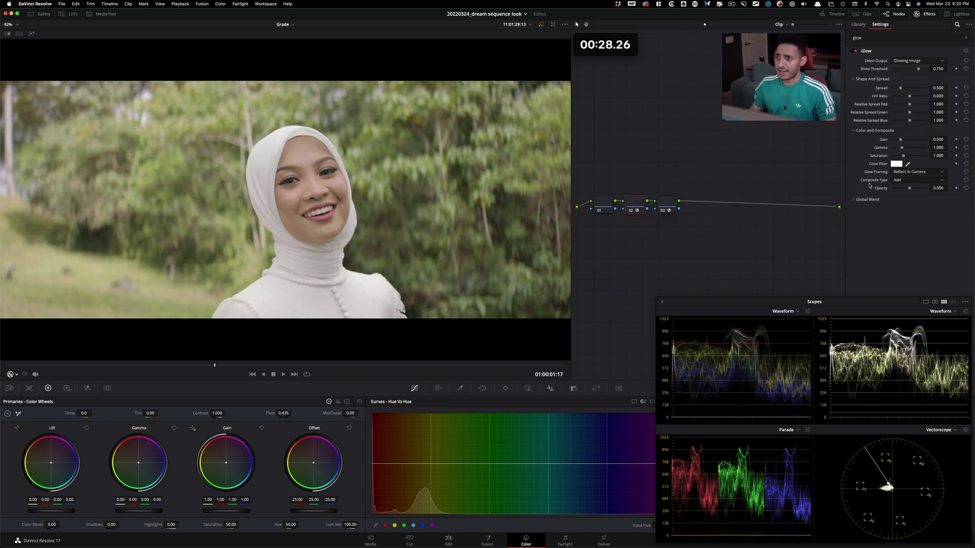
left_click(926, 182)
left_click(908, 244)
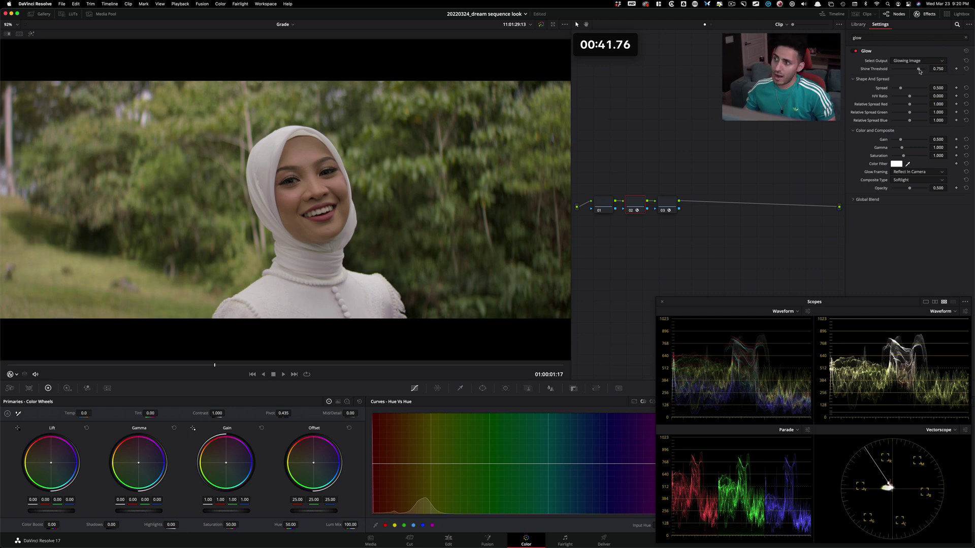
- Tune the glow to shine threshold 0.431, spread 0.128, gamma 2.024 and saturation 0.798
left_click_drag(918, 69, 907, 72)
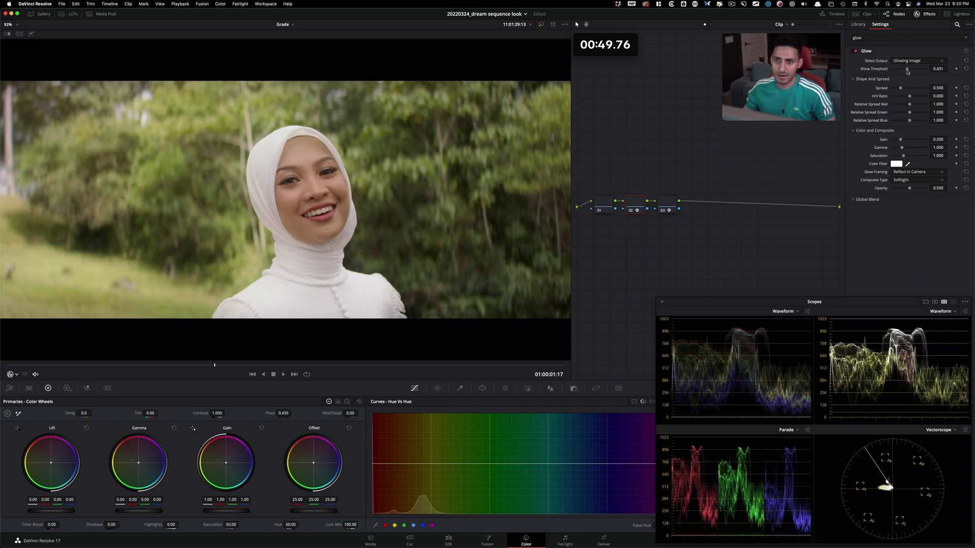
key("super+d")
key("super+d")
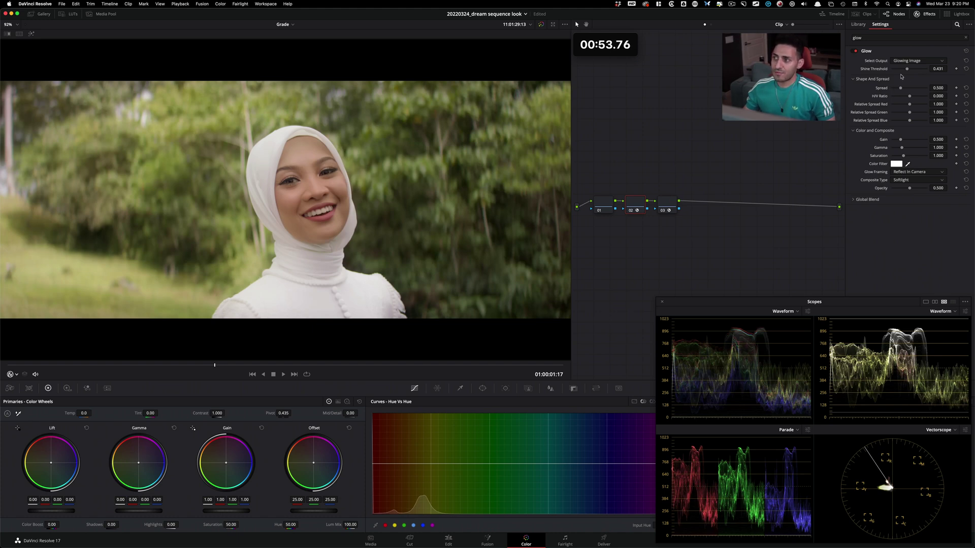
mouse_move(900, 88)
left_mouse_down()
mouse_move(912, 90)
mouse_move(894, 89)
left_mouse_up()
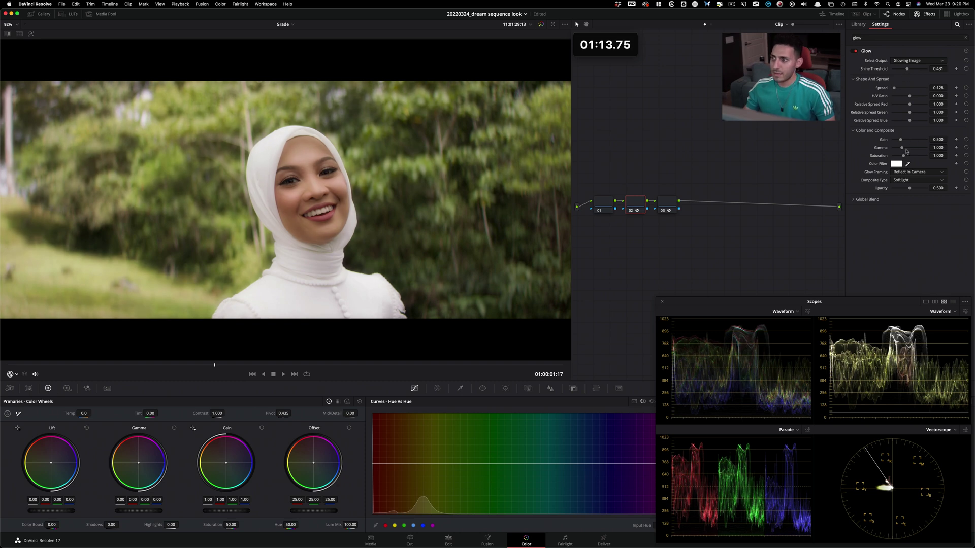
left_click_drag(902, 148, 914, 149)
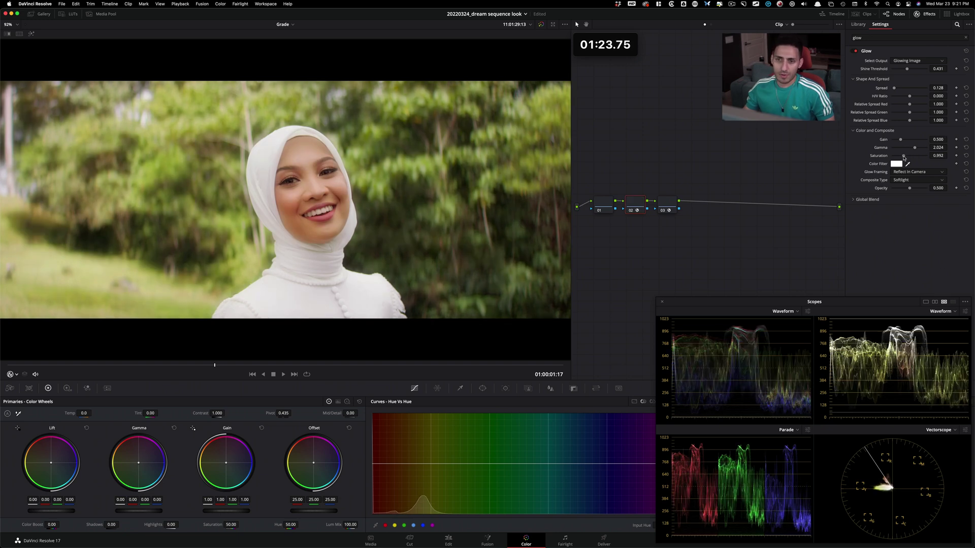
left_click_drag(902, 157, 901, 157)
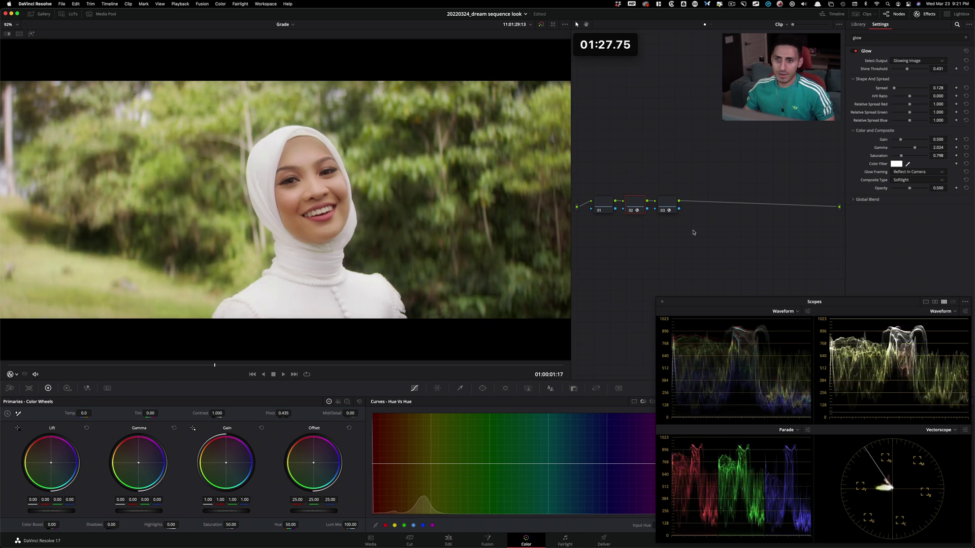
- On node 01, sample the foliage green in Hue vs Hue and raise its point toward yellow
left_click(600, 210)
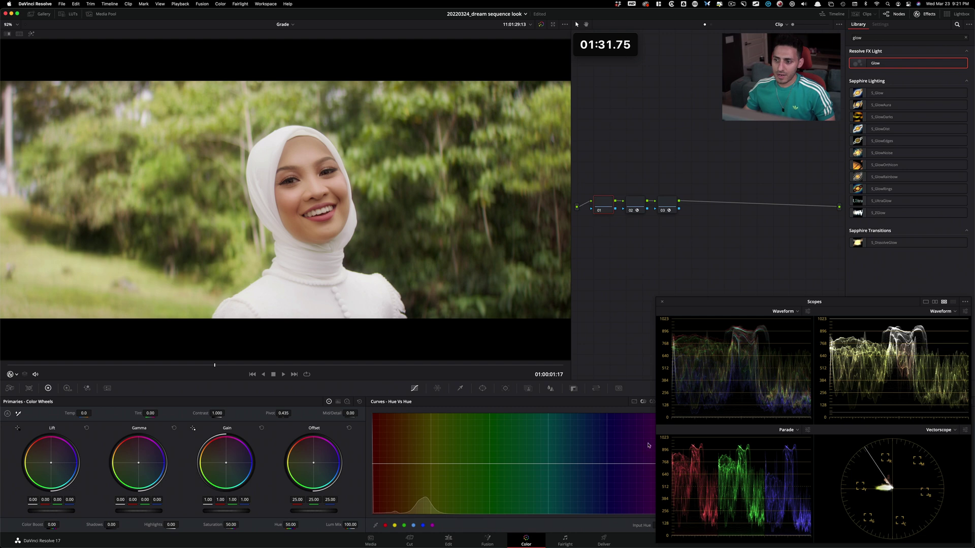
left_click(17, 374)
left_click(25, 395)
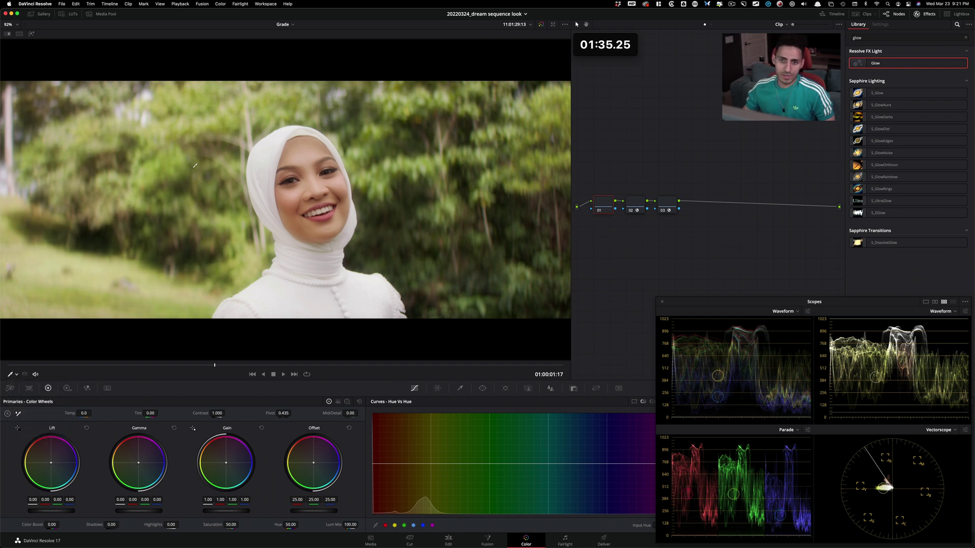
left_click(153, 170)
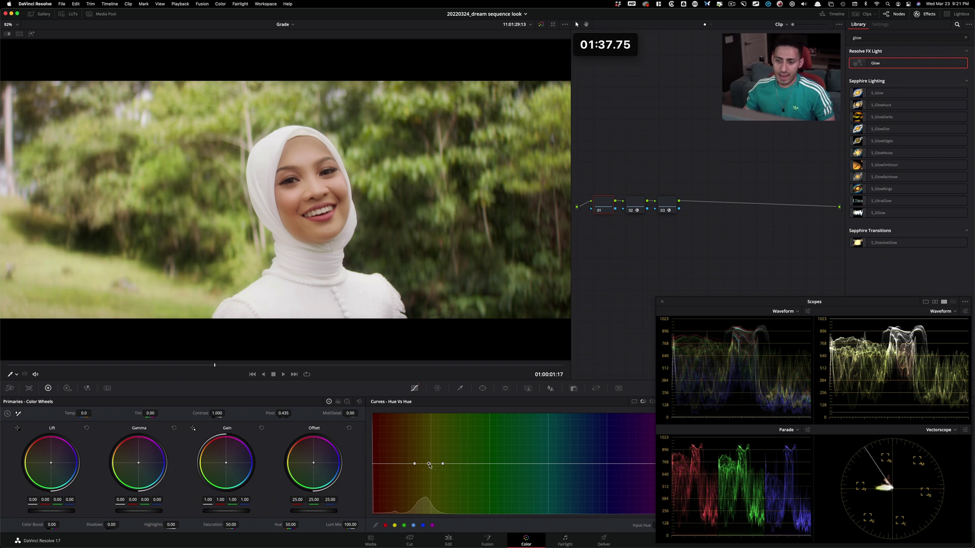
left_click_drag(429, 465, 429, 461)
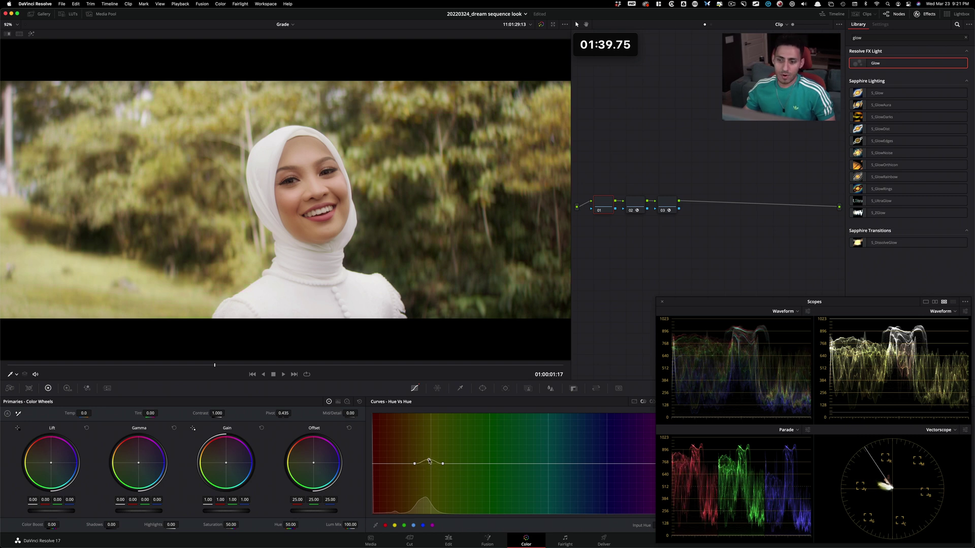
left_click_drag(429, 461, 429, 459)
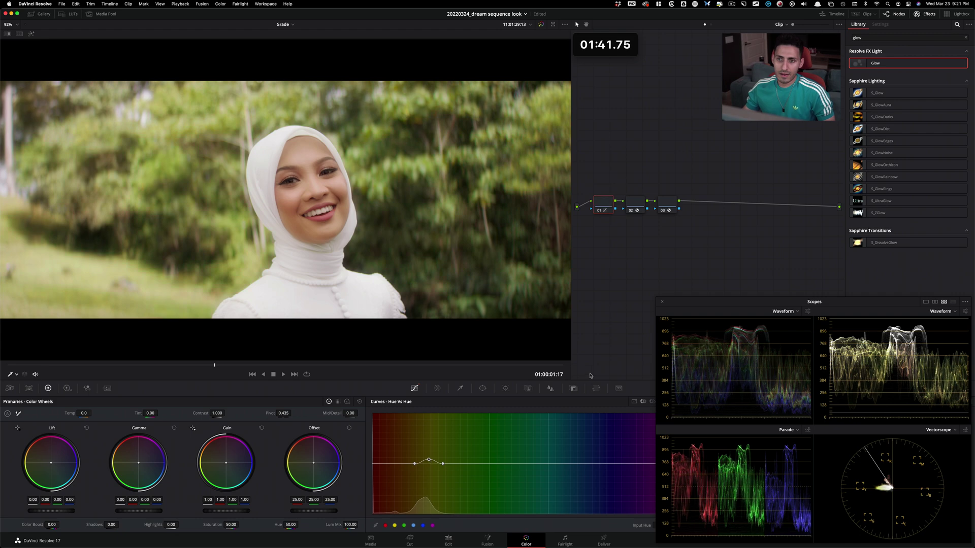
left_click_drag(595, 155, 638, 234)
key("shift+d")
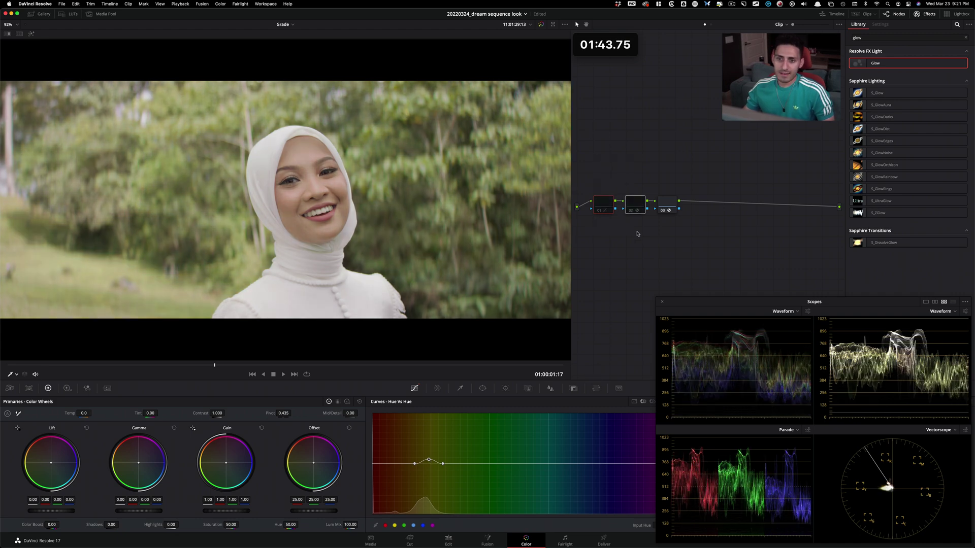
key("shift+d")
key("alt+f")
key("shift+d")
key("shift+d")
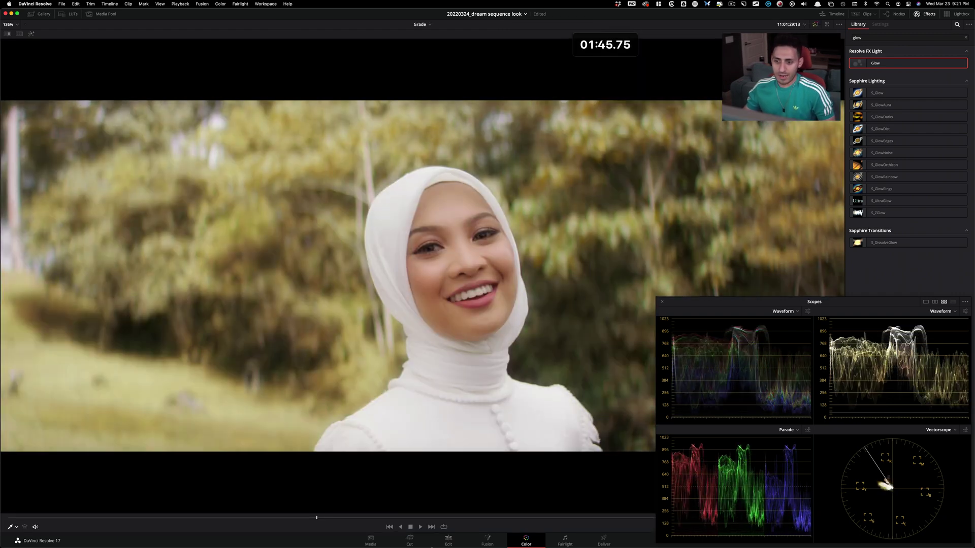
key("space")
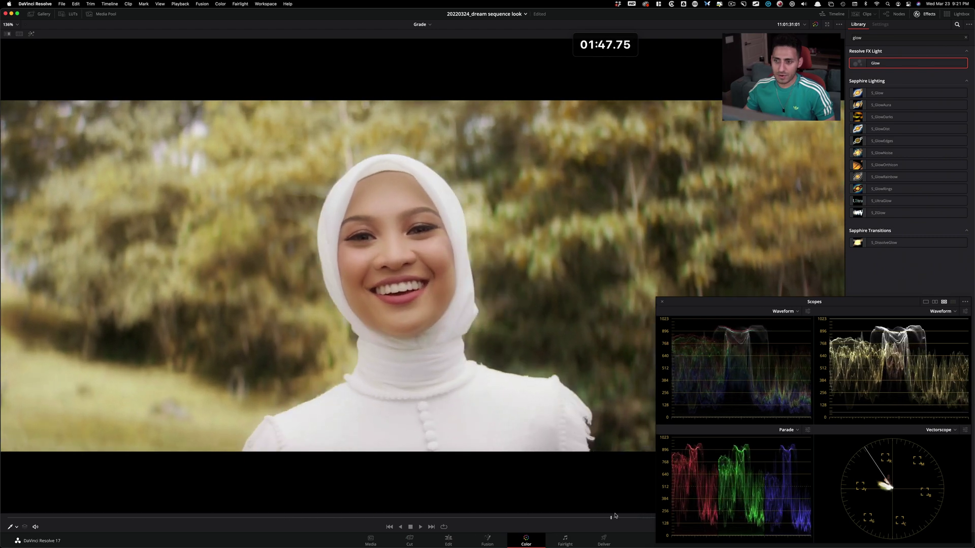
left_click(617, 515)
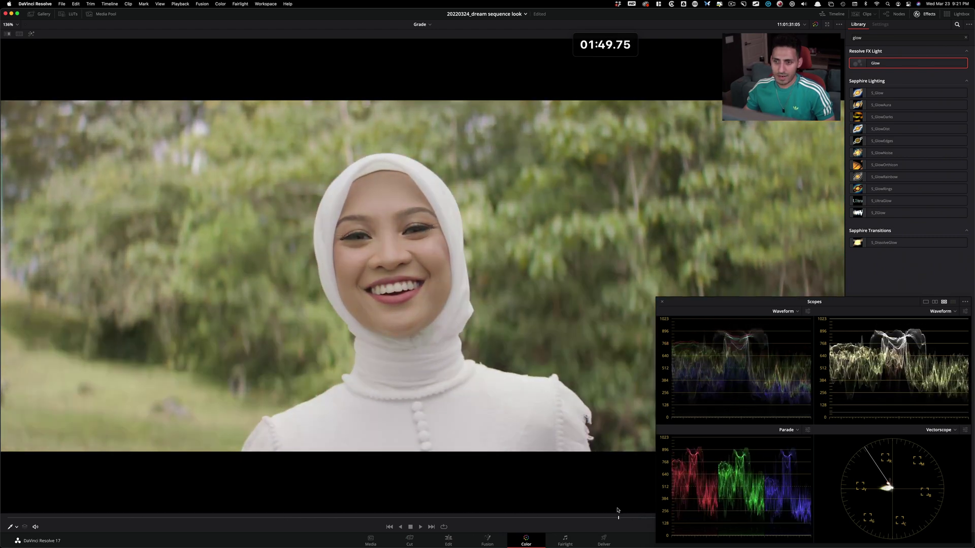
key("shift+d")
key("shift+d")
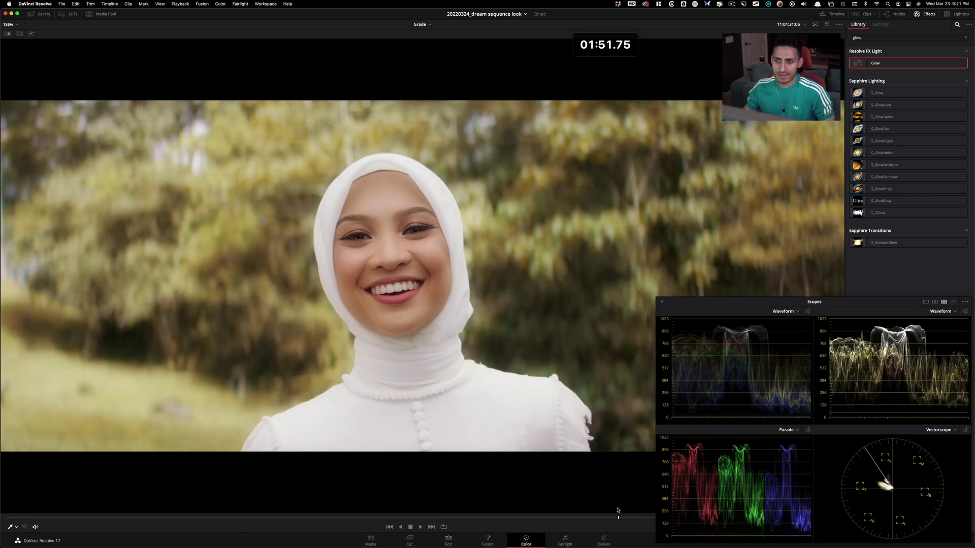
key("alt+f")
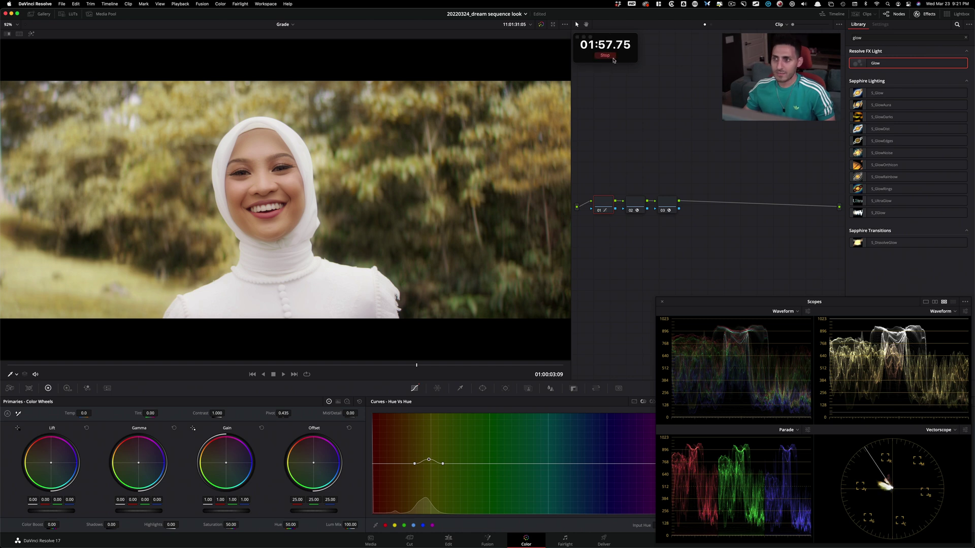
- Stop the timer, lower Offset red to 23.80 and green to 24.40, then compare with grades off
left_click(613, 59)
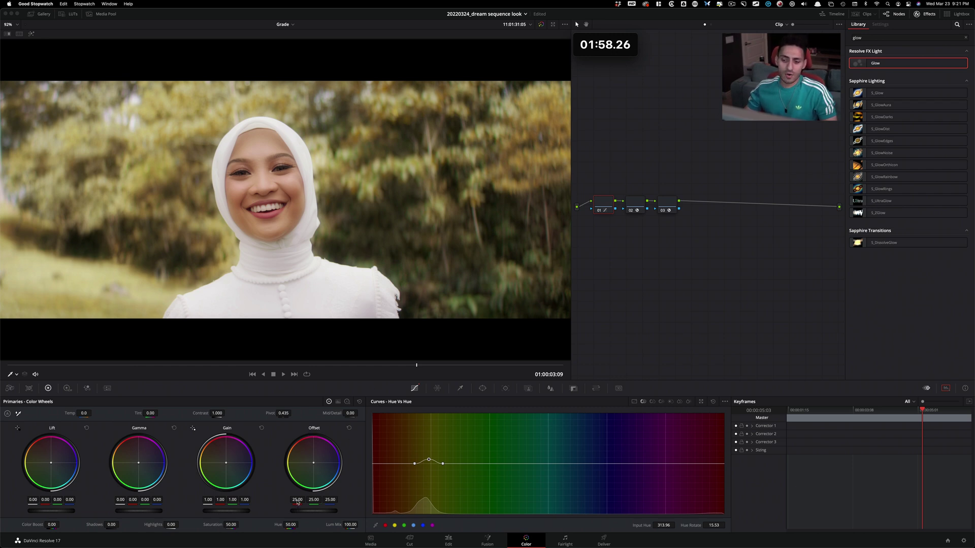
left_click(338, 402)
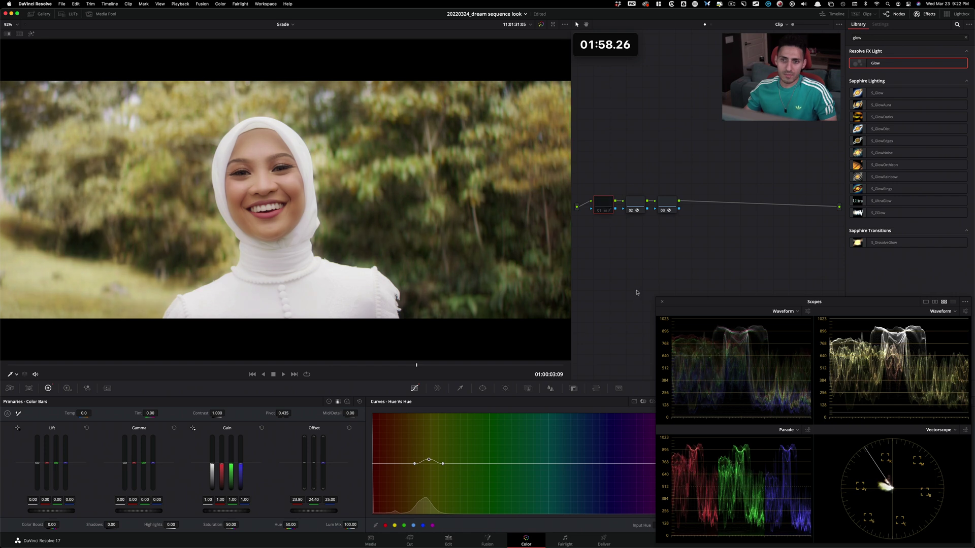
left_click(329, 401)
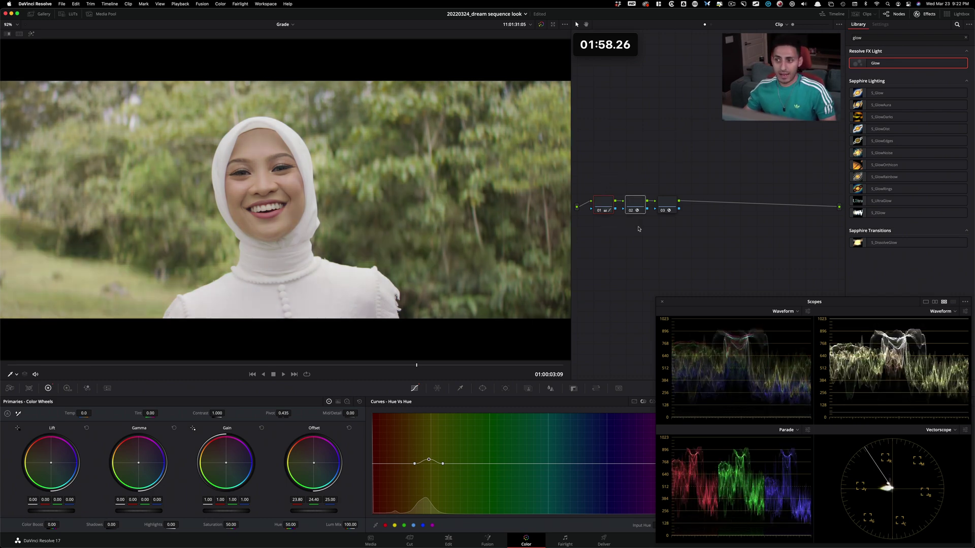
key("ctrl+d")
key("ctrl+d")
key("ctrl+d")
key("ctrl+d")
key("ctrl+d")
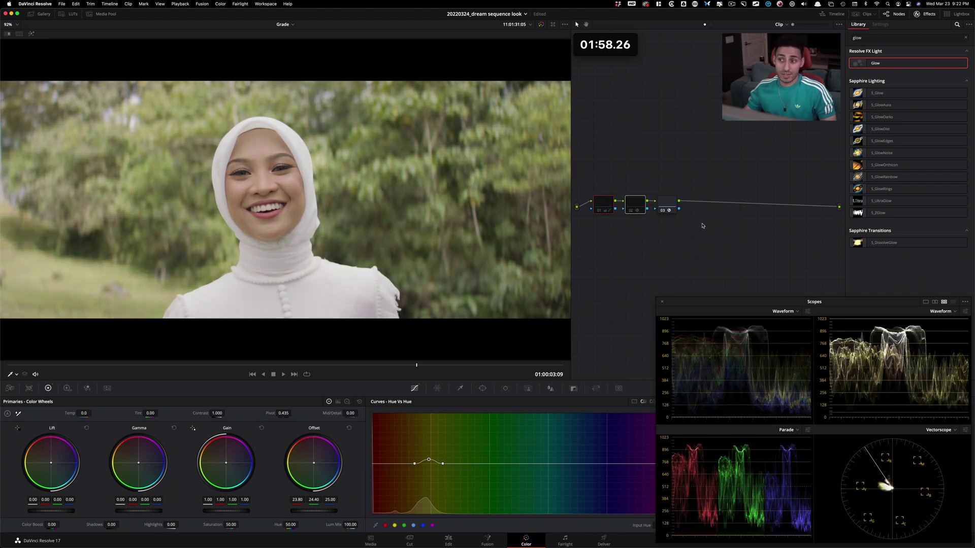
- Switch the grade nodes back on
key("ctrl+d")
key("ctrl+d")
key("ctrl+d")
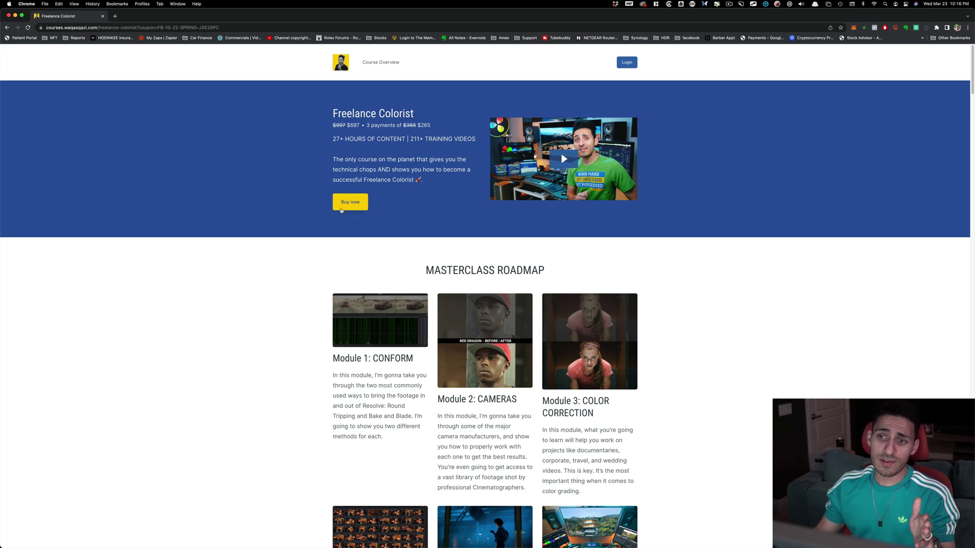
left_click(355, 205)
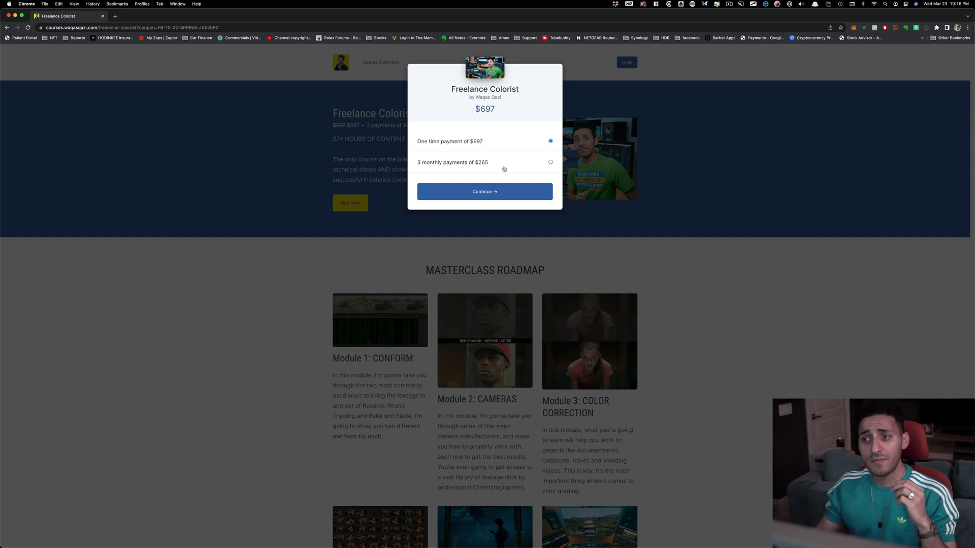
left_click(731, 180)
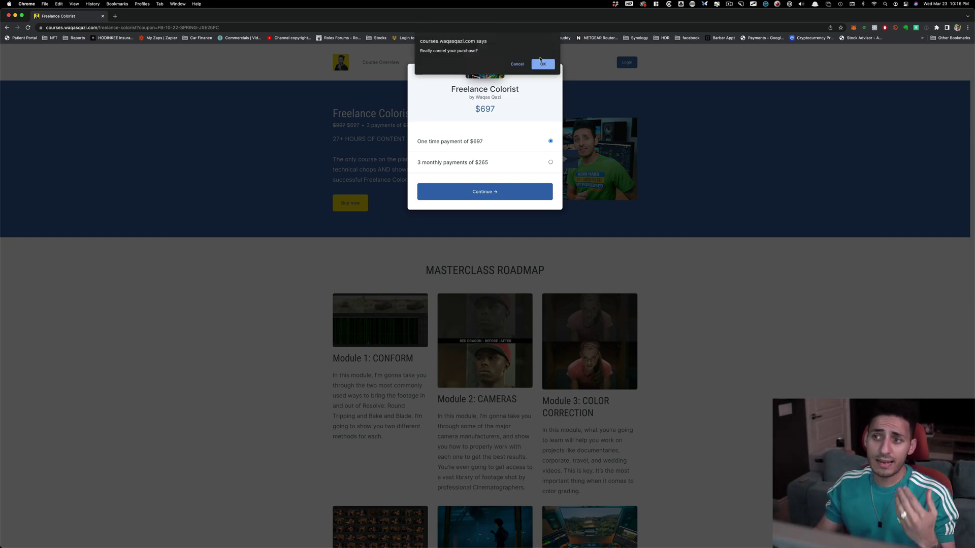
key("Return")
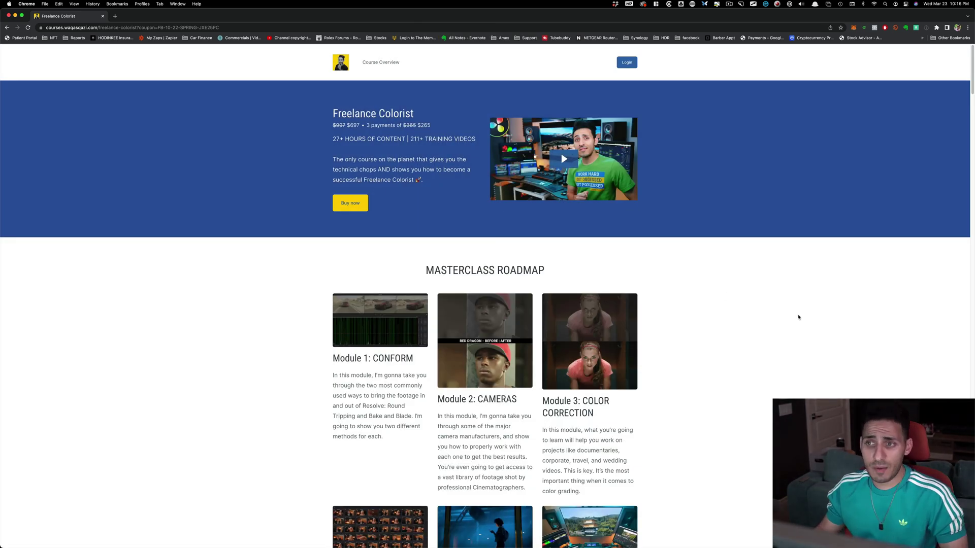